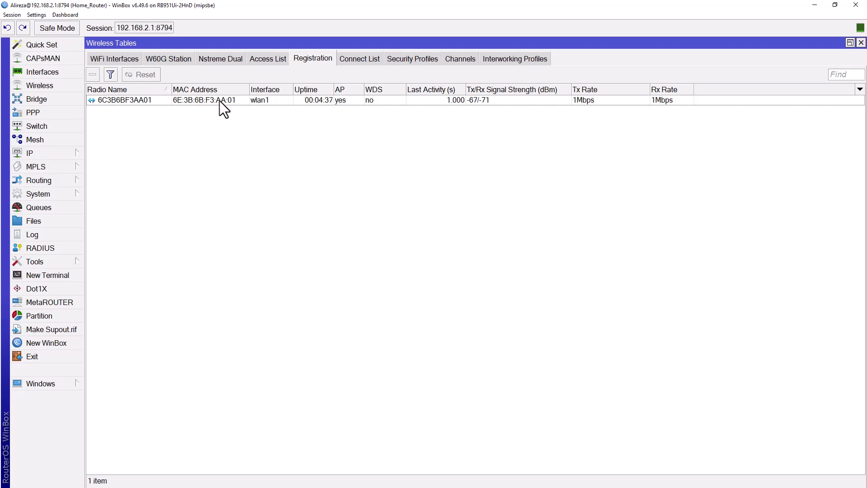
# Copy the registered access point on wlan1 to the connect list and display that list.
pyautogui.rightClick(220, 102)
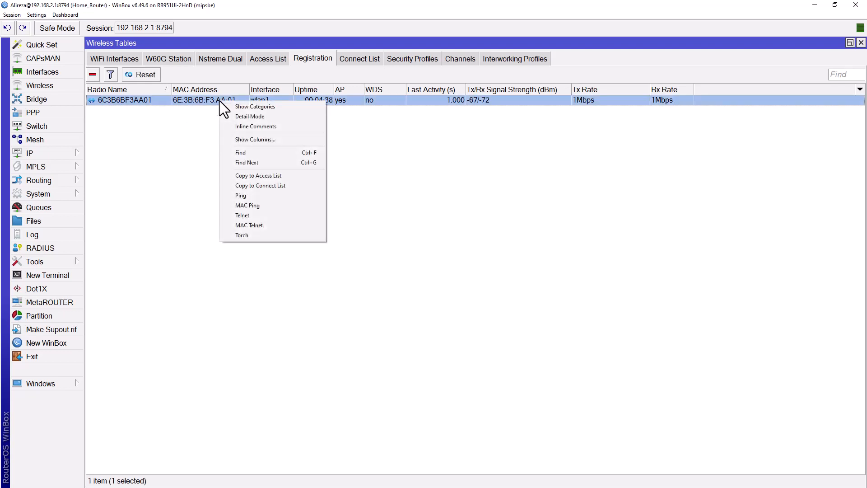
pyautogui.click(272, 185)
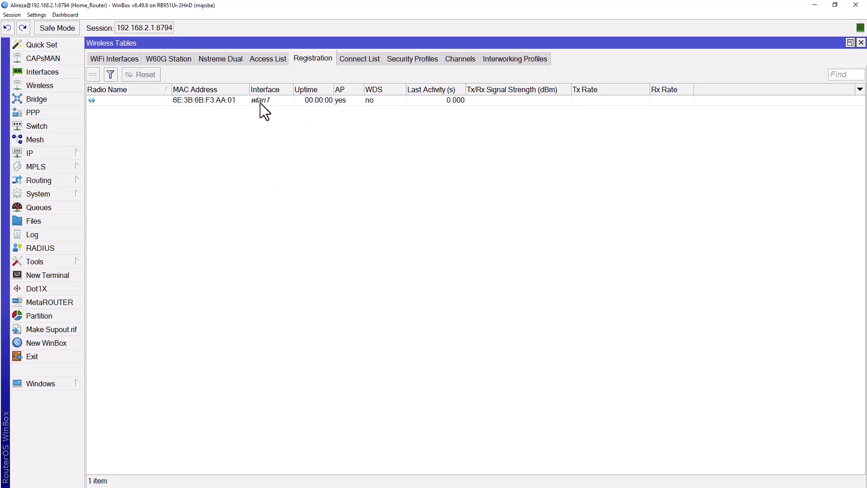
pyautogui.click(361, 61)
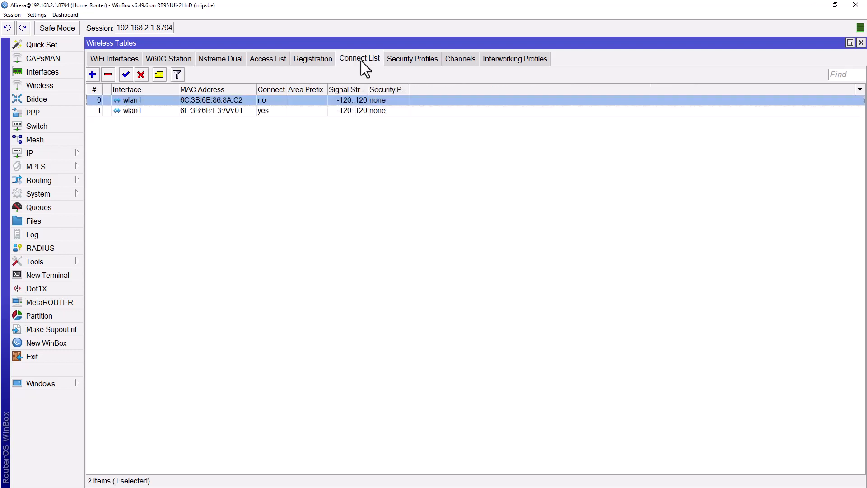
# Examine the copied connect rule's MAC address, Connect option and signal strength range, and compare its position with the first rule.
pyautogui.doubleClick(221, 111)
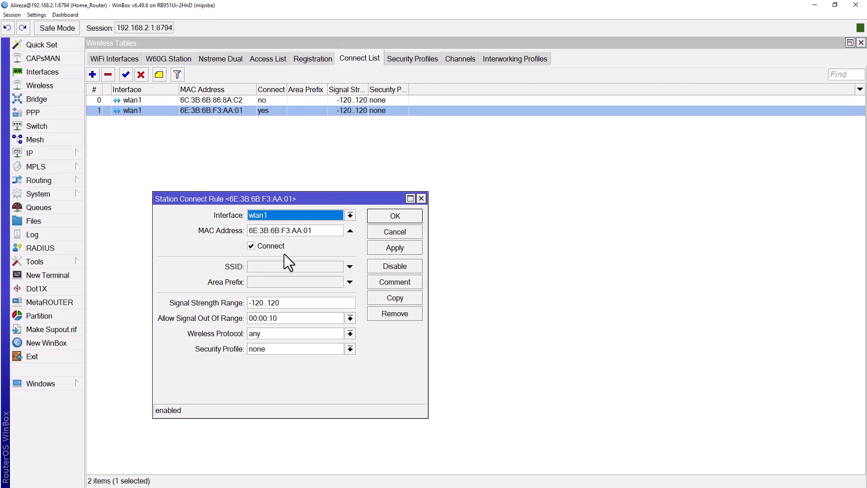
pyautogui.moveTo(313, 230); pyautogui.dragTo(296, 234)
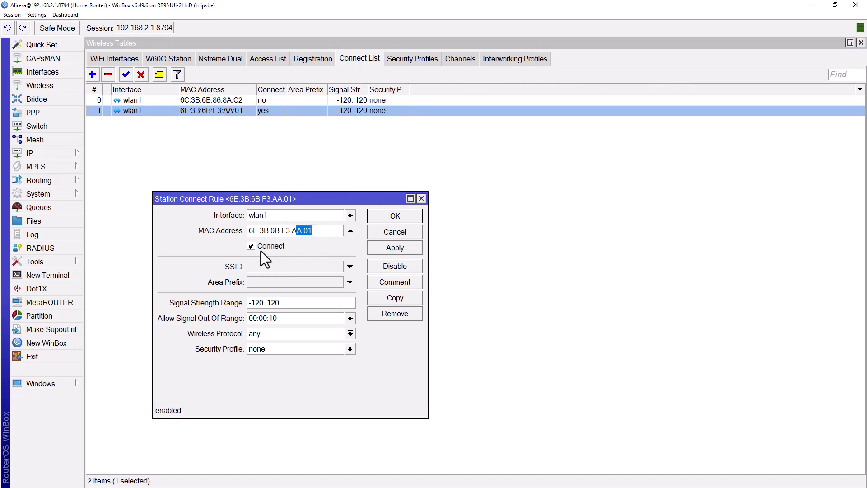
pyautogui.moveTo(288, 303); pyautogui.dragTo(249, 304)
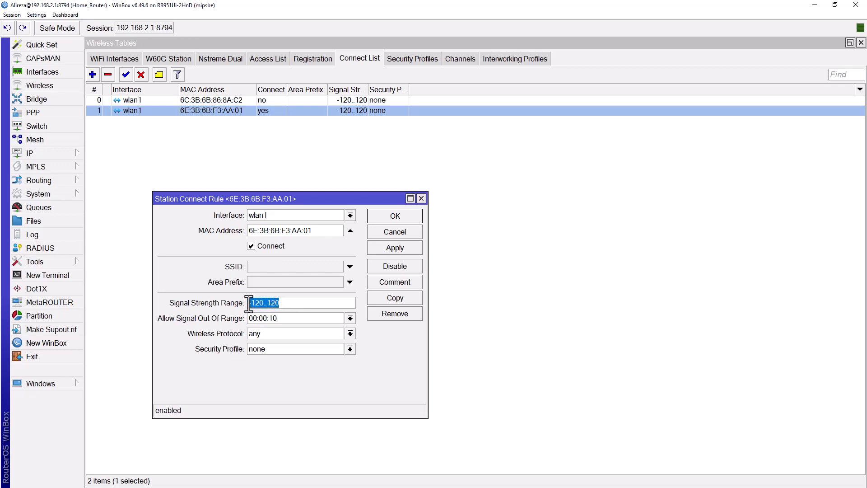
pyautogui.click(378, 233)
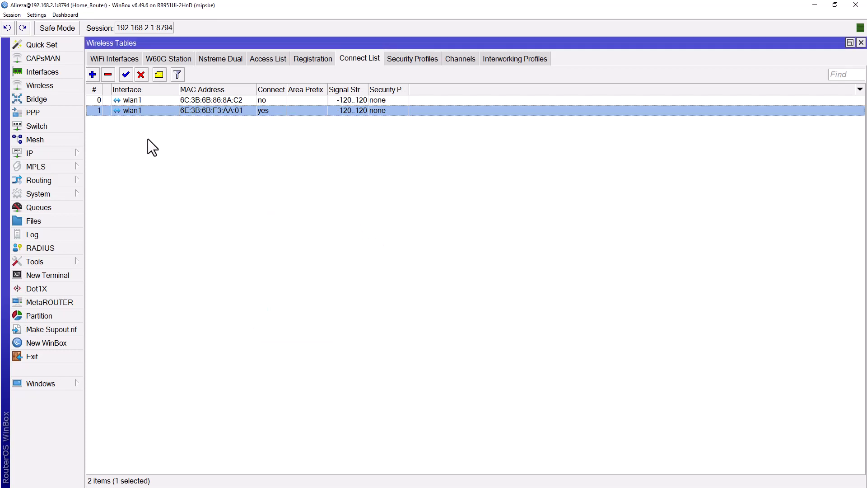
pyautogui.click(104, 100)
pyautogui.click(107, 109)
pyautogui.click(233, 99)
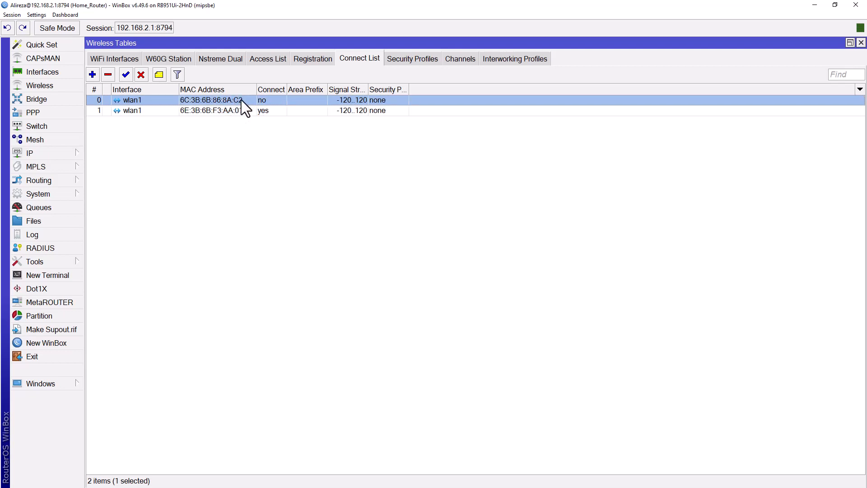
pyautogui.click(240, 110)
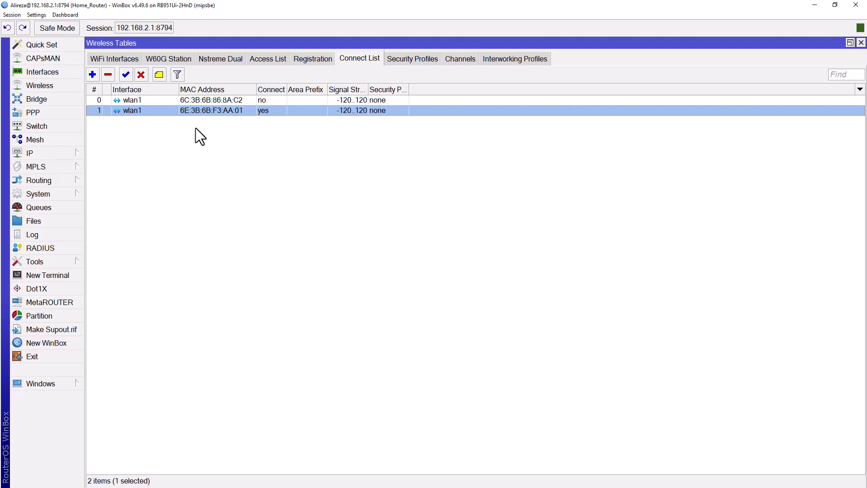
# Add a connect rule for wlan1 with no MAC address and with Connect disabled.
pyautogui.click(92, 75)
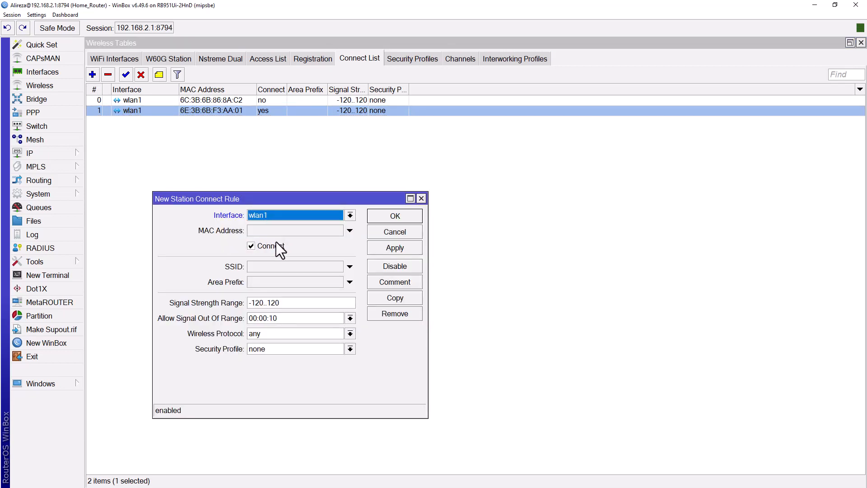
pyautogui.click(251, 245)
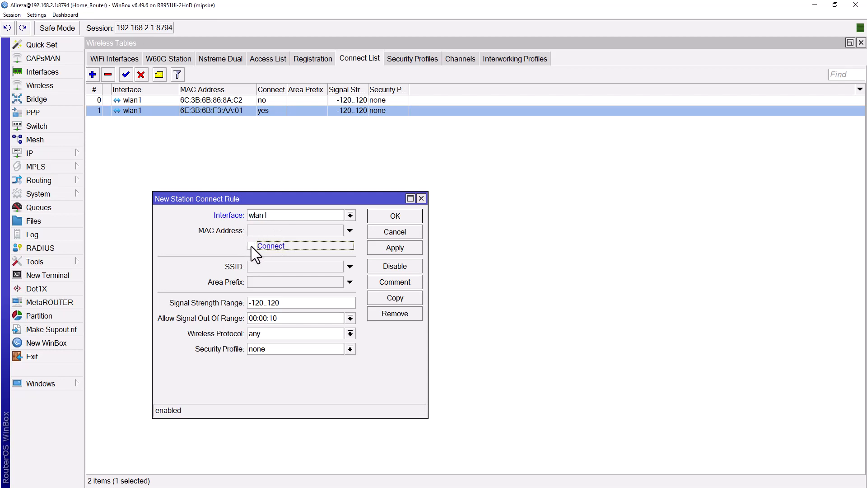
pyautogui.click(379, 219)
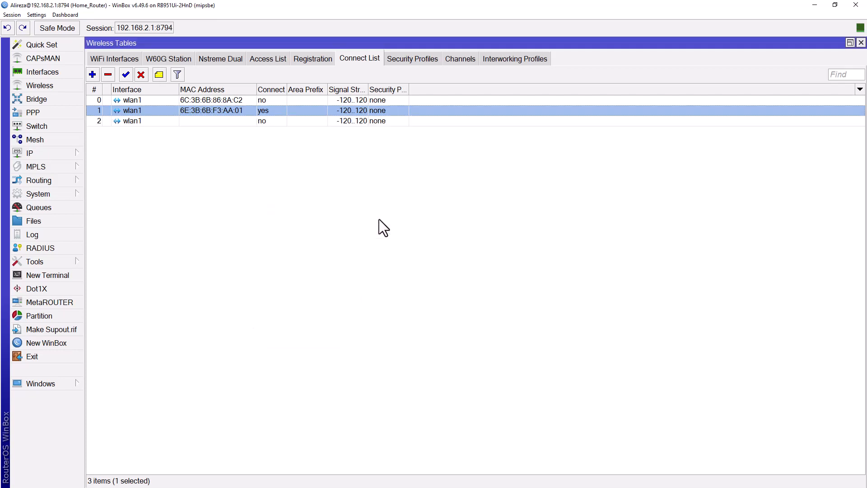
# Review the order, MAC addresses and Connect settings of the rules in the connect list.
pyautogui.click(208, 100)
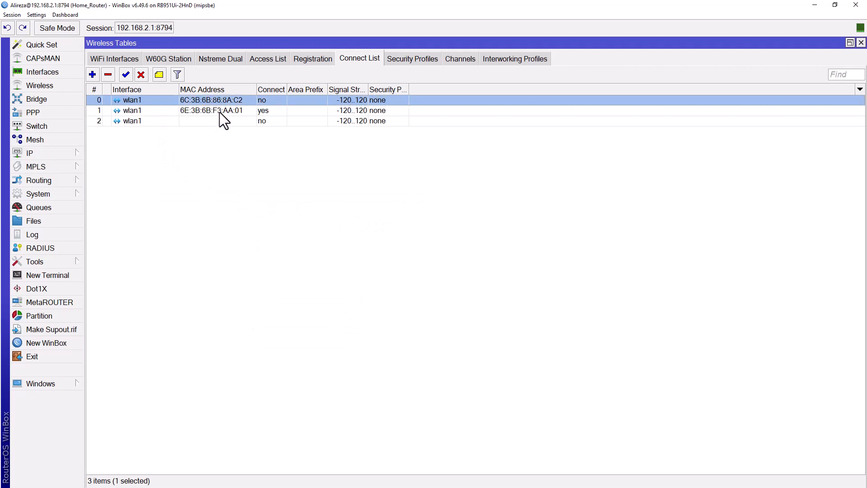
pyautogui.click(222, 111)
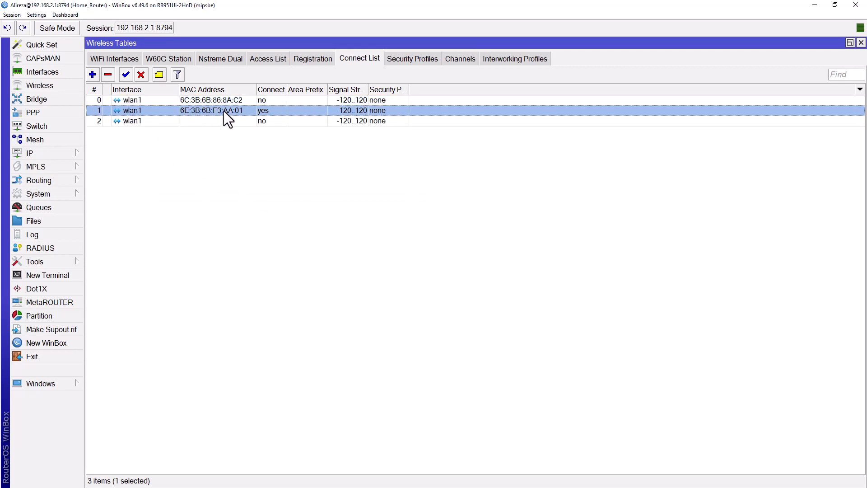
pyautogui.click(174, 121)
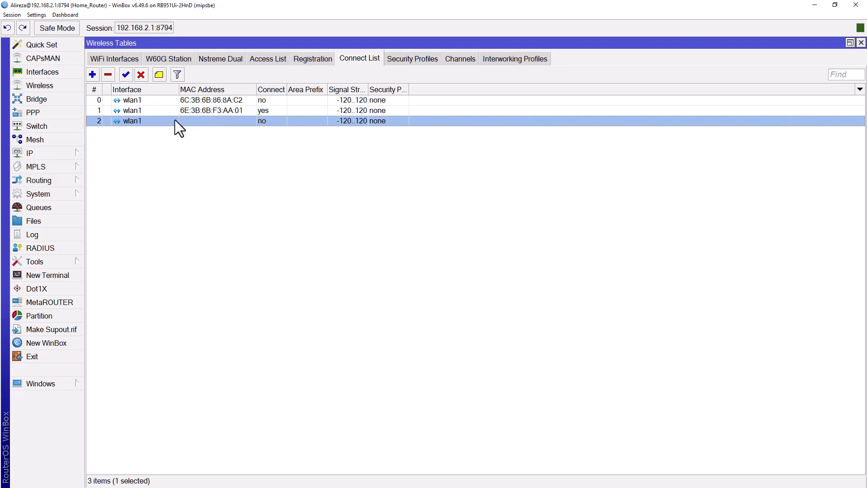
pyautogui.click(213, 100)
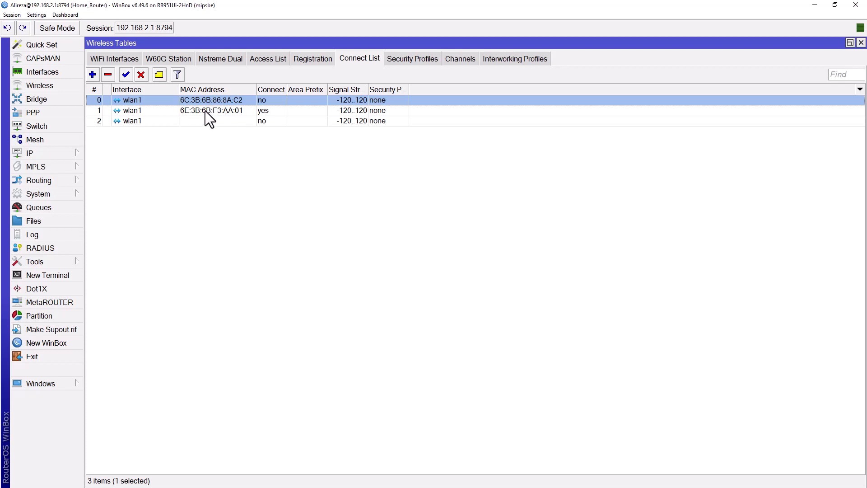
pyautogui.click(205, 110)
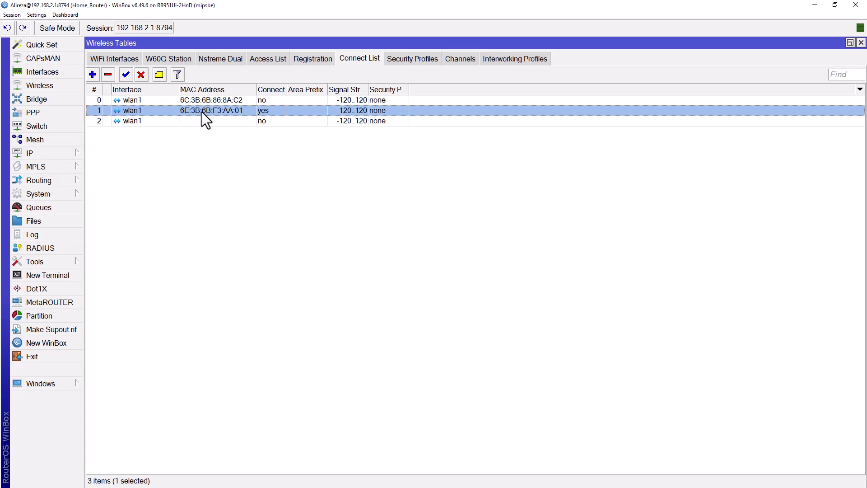
# Set the signal strength range of the rule with Connect enabled to -80..120 and check the registration table.
pyautogui.doubleClick(244, 111)
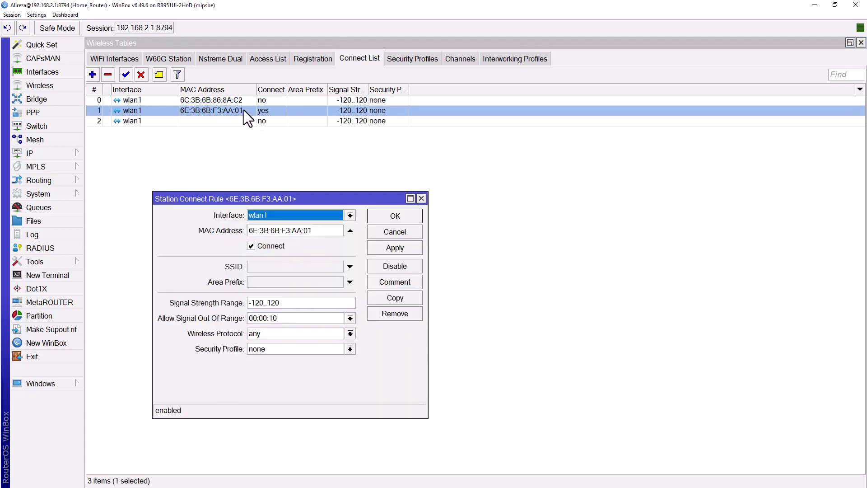
pyautogui.click(260, 302)
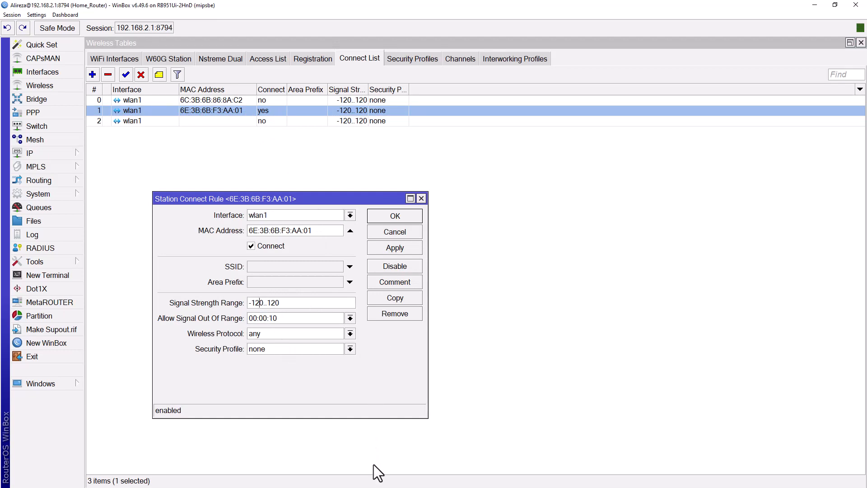
pyautogui.press('BackSpace')
pyautogui.press('BackSpace')
pyautogui.write('8')
pyautogui.click(392, 218)
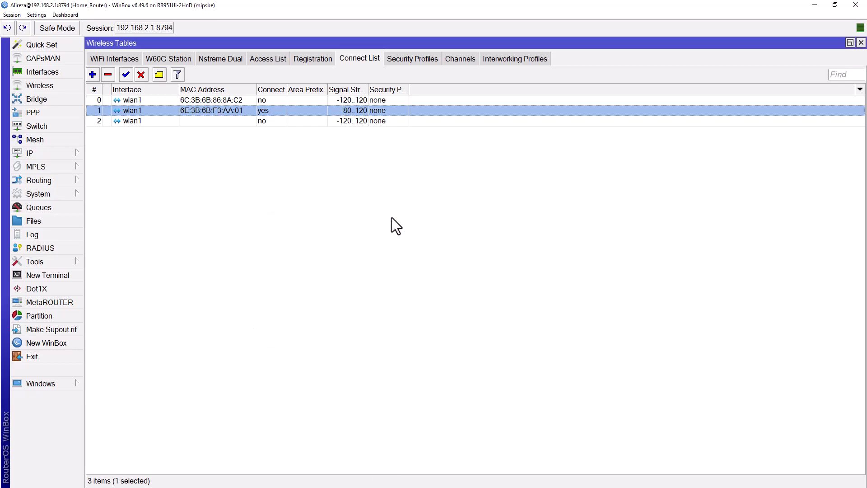
pyautogui.click(318, 61)
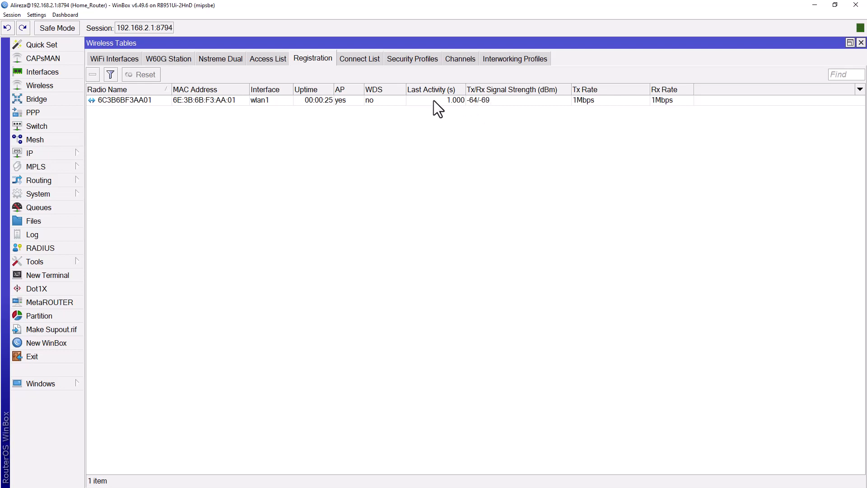
# Set the signal strength range of the connect rule for 6E:3B:6B:F3:AA:01 to -60..120.
pyautogui.click(368, 60)
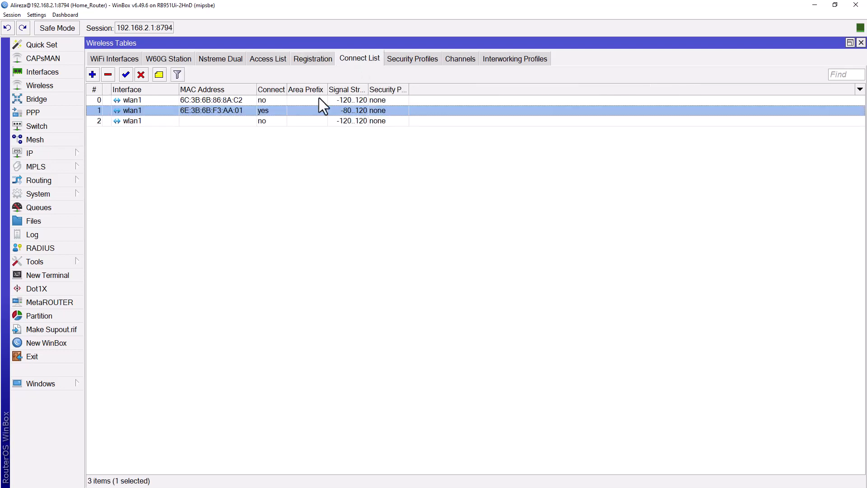
pyautogui.doubleClick(217, 110)
pyautogui.click(254, 303)
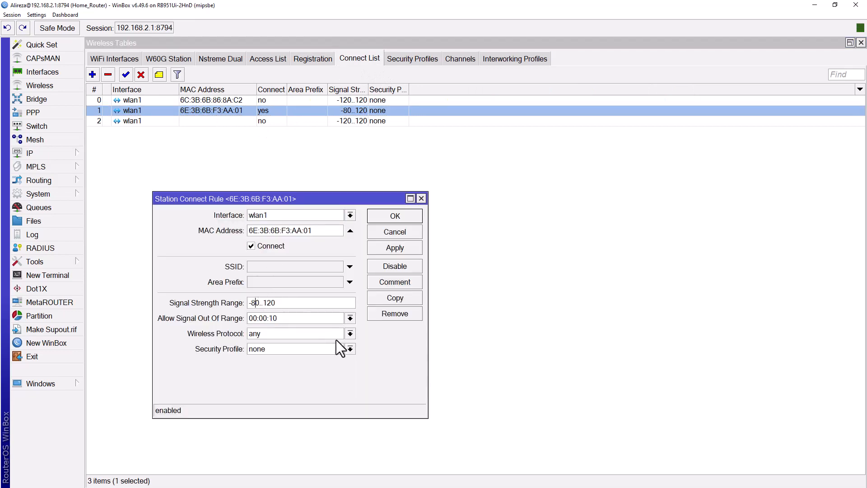
pyautogui.press('BackSpace')
pyautogui.write('6')
pyautogui.click(392, 215)
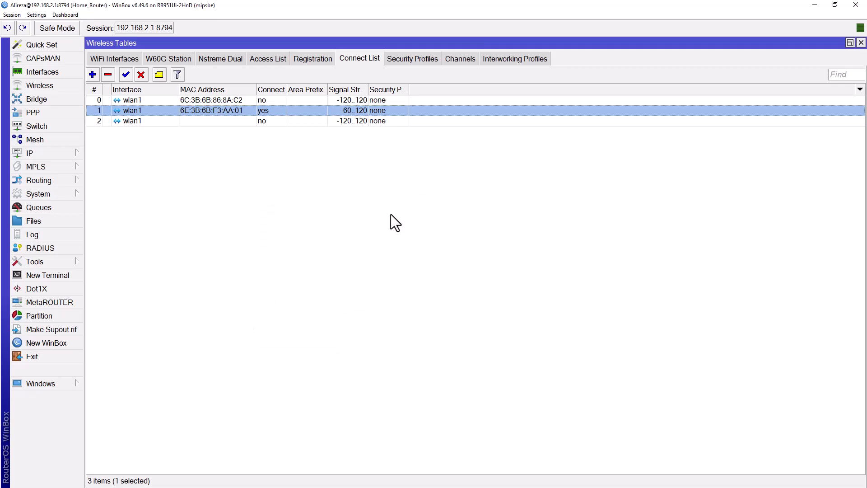
# Check the registration table for wlan1 and inspect the latest wireless debug log entries about the connect list.
pyautogui.click(304, 59)
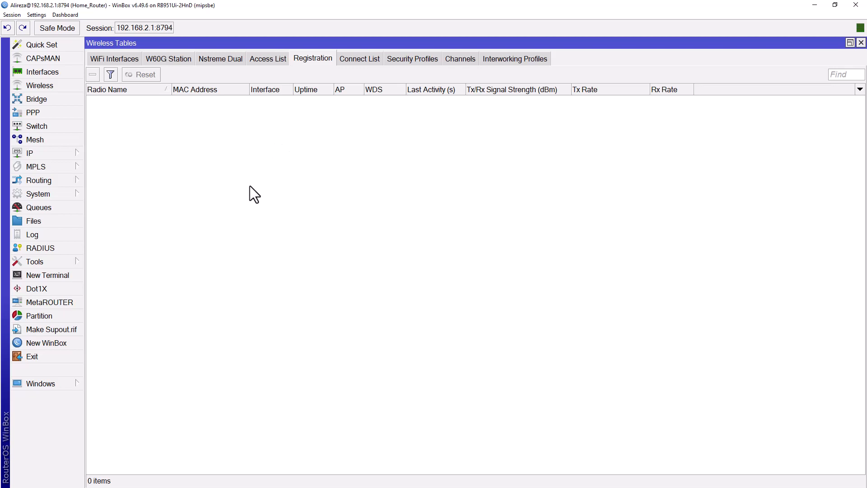
pyautogui.click(31, 237)
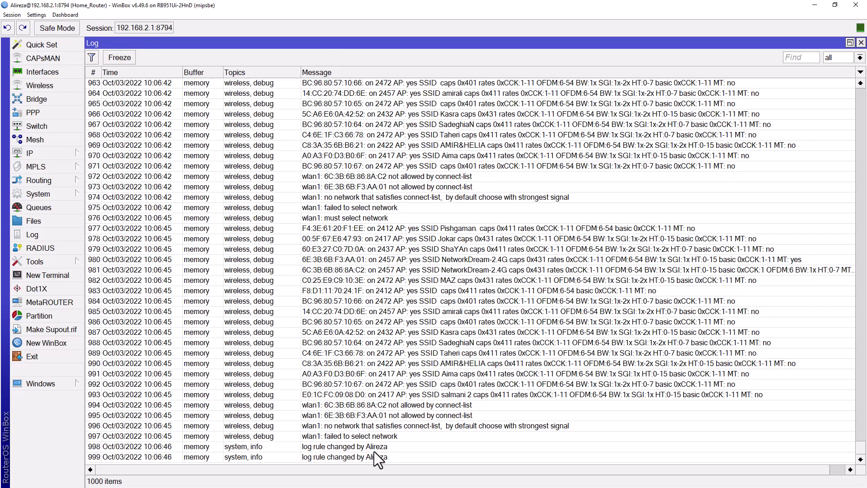
pyautogui.click(379, 406)
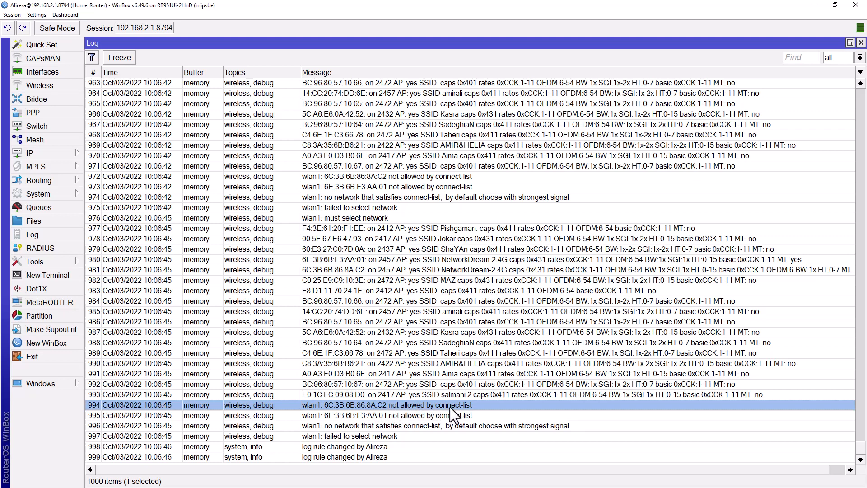
pyautogui.click(410, 416)
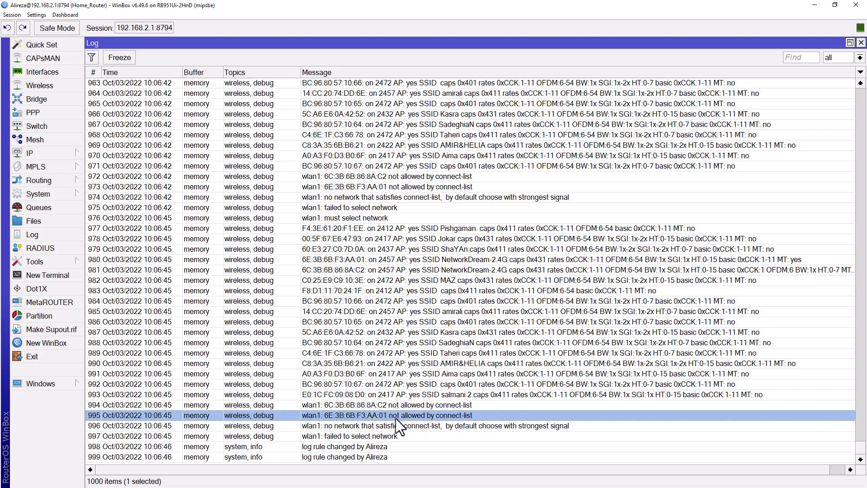
pyautogui.click(367, 428)
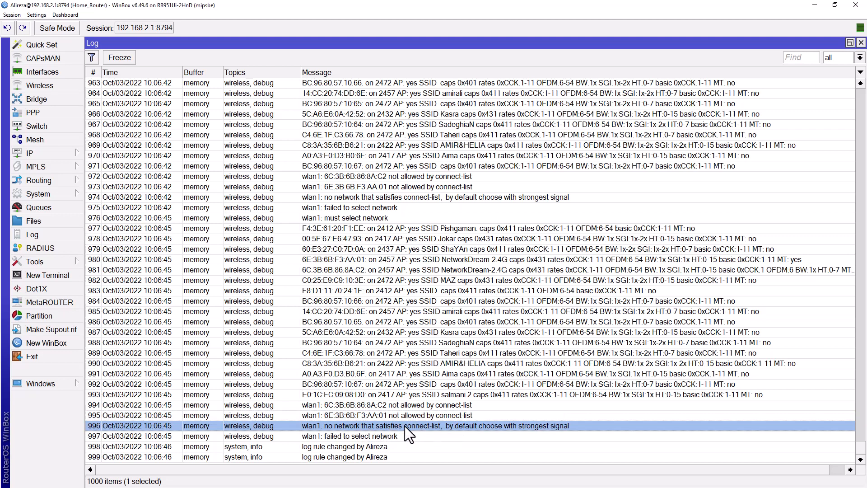